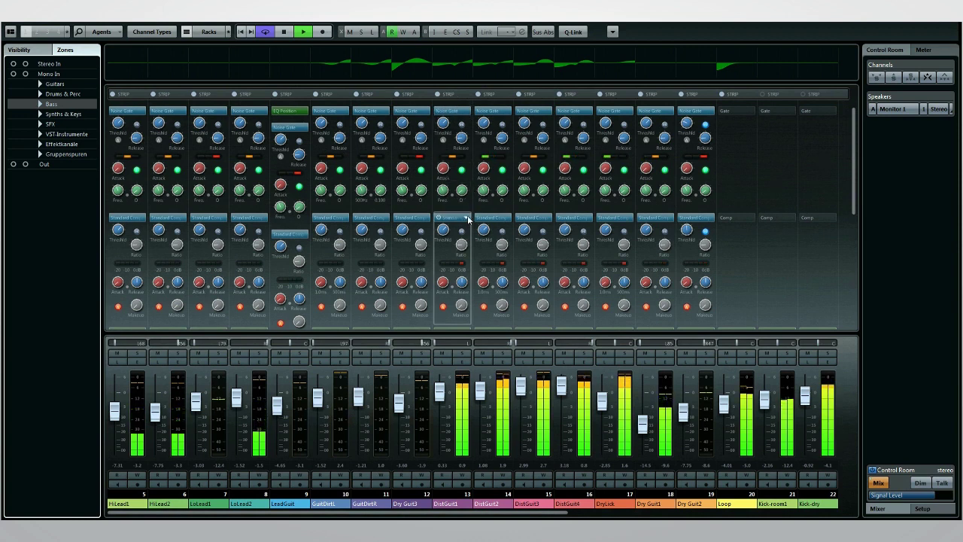
Step: Move the EQ Position module on the LeadGuit channel from the top of its strip down below the compressor
{"action": "left_click_drag", "start_coordinate": [290, 111], "coordinate": [299, 236]}
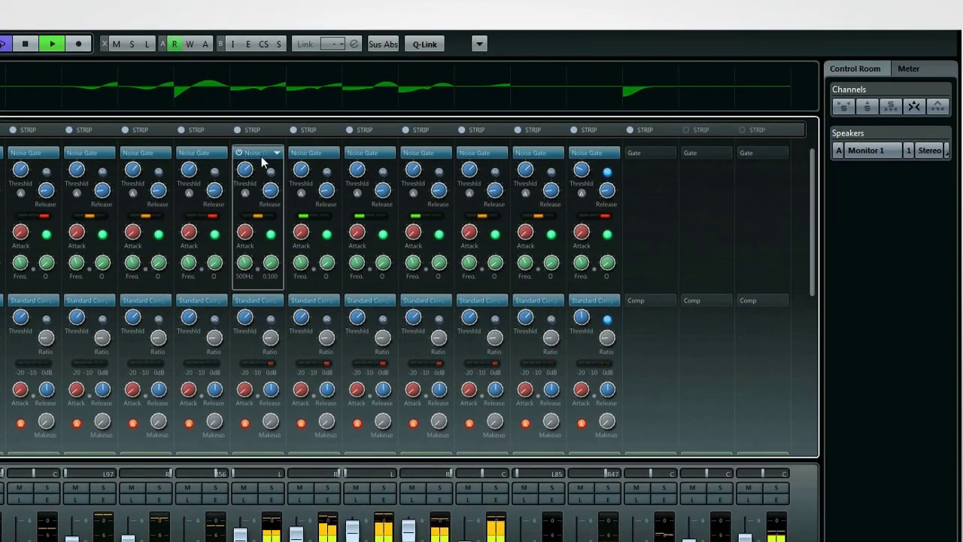
Step: Sweep the threshold of DistGuit1's noise gate, adjust its release, and bring the threshold to about -18.8 dB
{"action": "left_click_drag", "start_coordinate": [247, 174], "coordinate": [240, 220]}
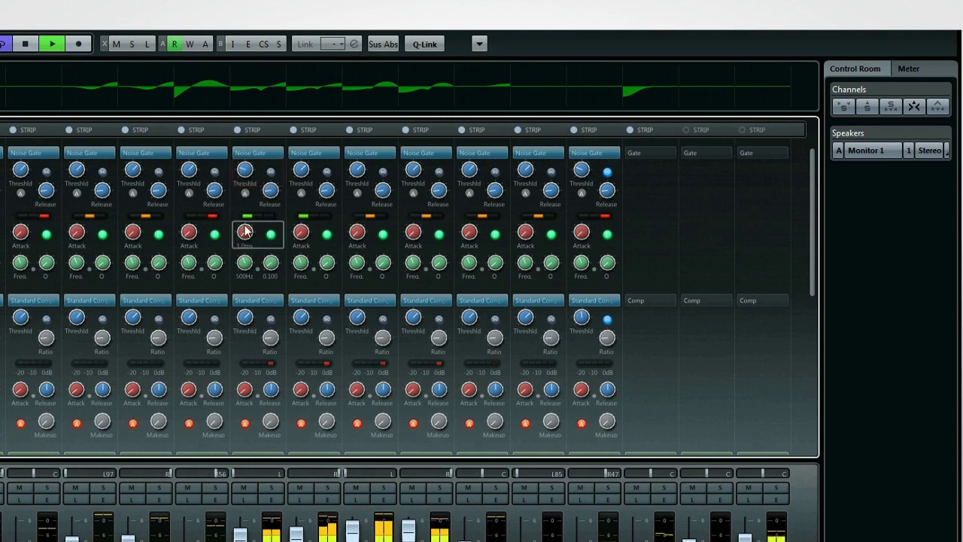
{"action": "left_click_drag", "start_coordinate": [245, 168], "coordinate": [241, 101]}
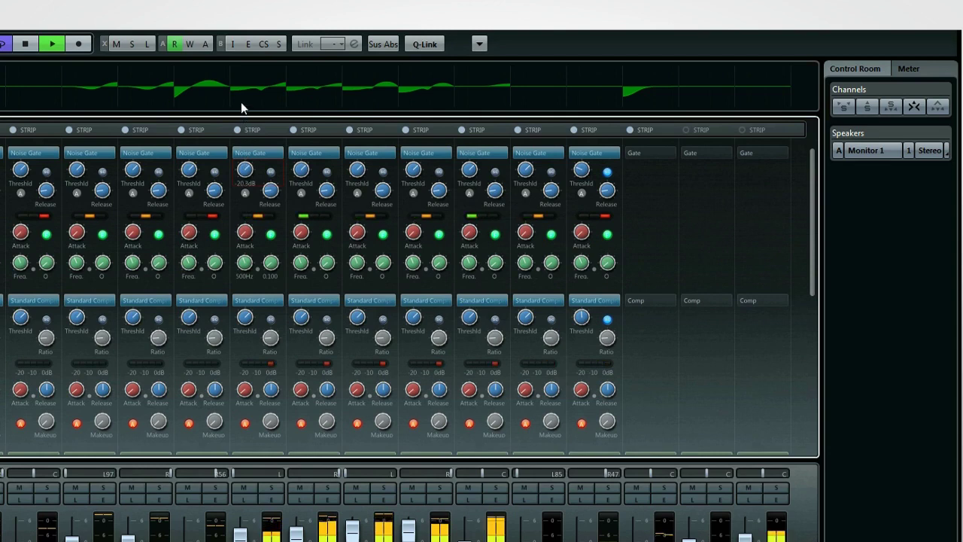
{"action": "left_click_drag", "start_coordinate": [269, 197], "coordinate": [258, 140]}
{"action": "left_click_drag", "start_coordinate": [252, 172], "coordinate": [244, 201]}
{"action": "scroll", "coordinate": [267, 189], "scroll_direction": "up", "scroll_amount": 5}
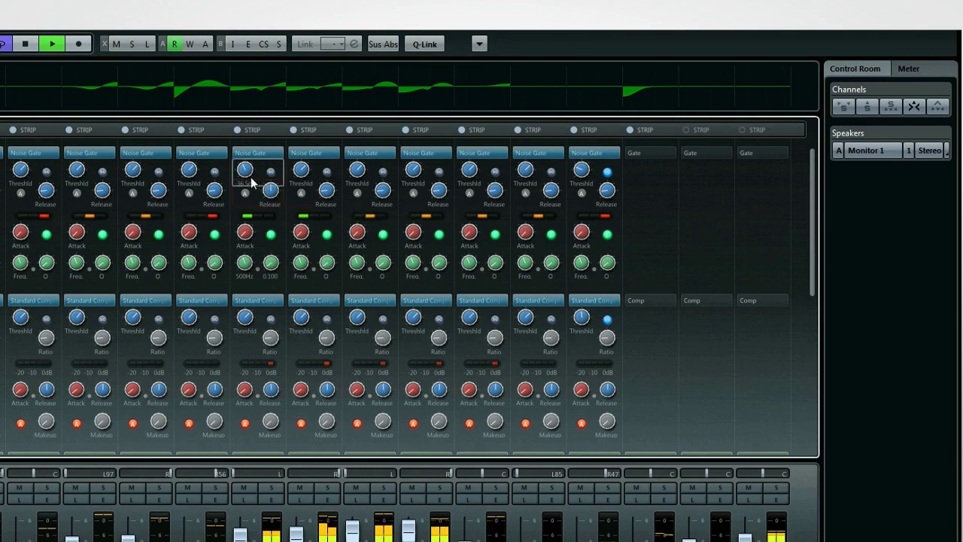
{"action": "mouse_move", "coordinate": [249, 172]}
{"action": "left_mouse_down"}
{"action": "mouse_move", "coordinate": [246, 147]}
{"action": "mouse_move", "coordinate": [246, 161]}
{"action": "left_mouse_up"}
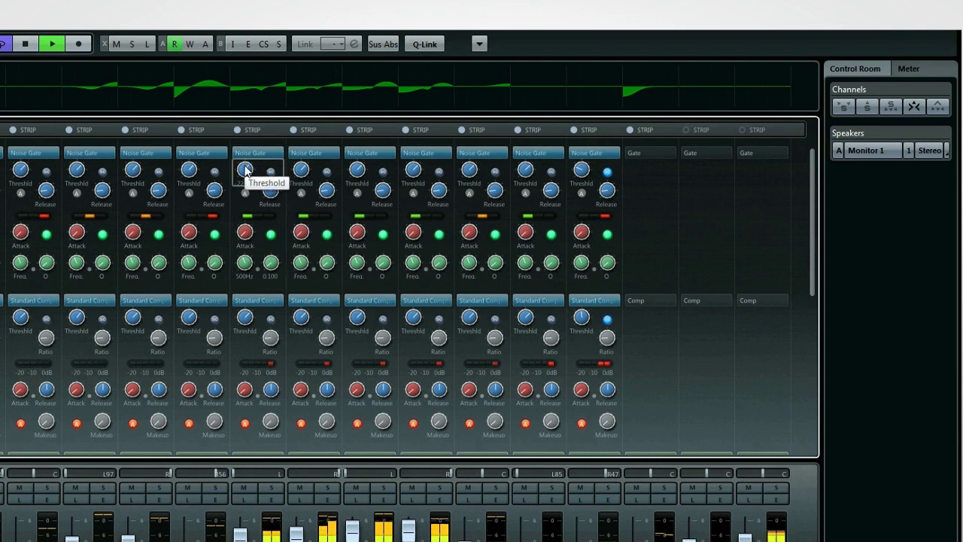
{"action": "scroll", "coordinate": [246, 170], "scroll_direction": "up", "scroll_amount": 1}
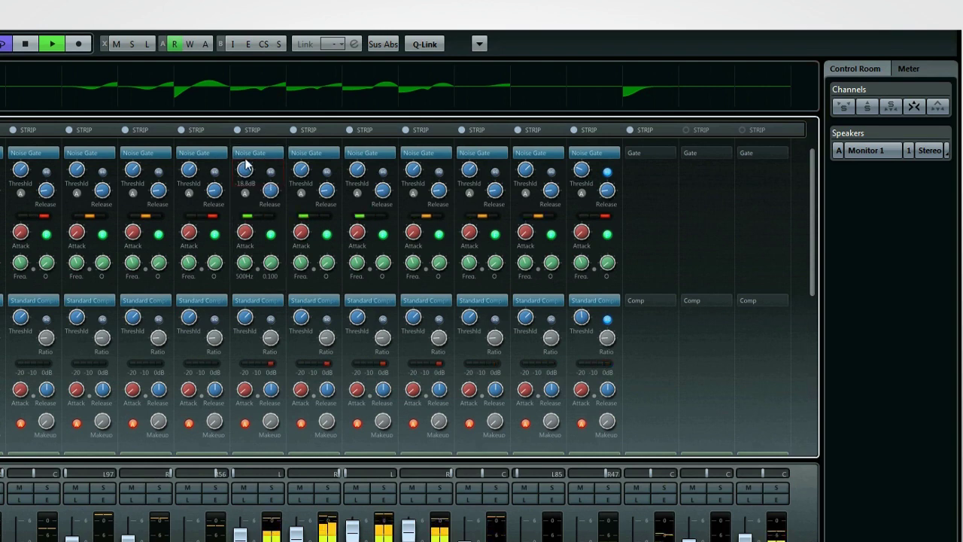
Step: Lengthen the release of DistGuit1's noise gate further and fine-tune its threshold by ear
{"action": "left_click_drag", "start_coordinate": [269, 187], "coordinate": [270, 195]}
{"action": "scroll", "coordinate": [270, 199], "scroll_direction": "up", "scroll_amount": 5}
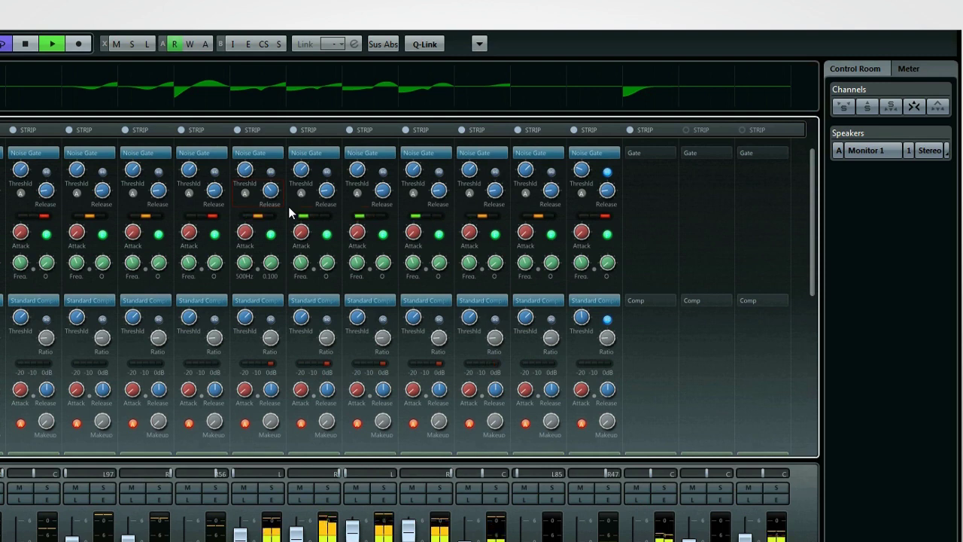
{"action": "mouse_move", "coordinate": [244, 168]}
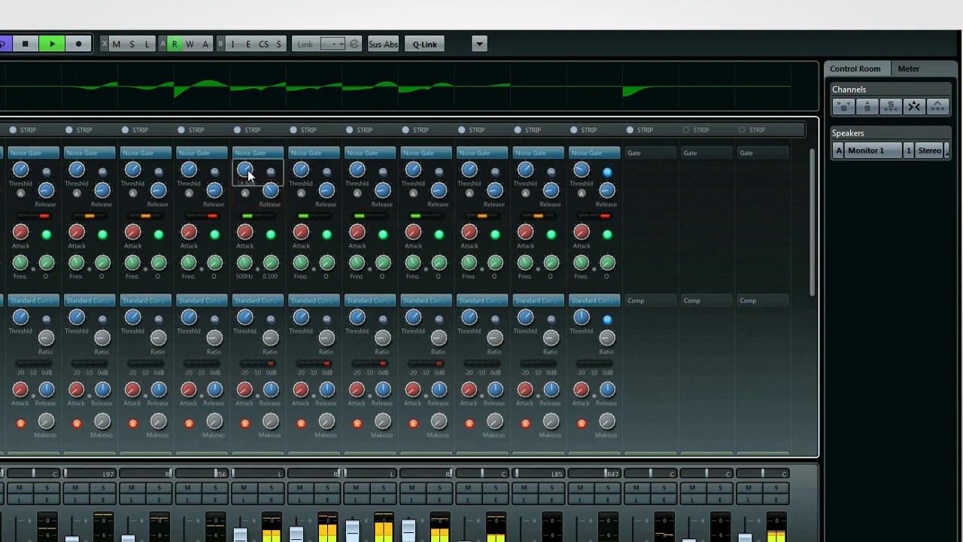
{"action": "left_click_drag", "start_coordinate": [246, 171], "coordinate": [245, 176]}
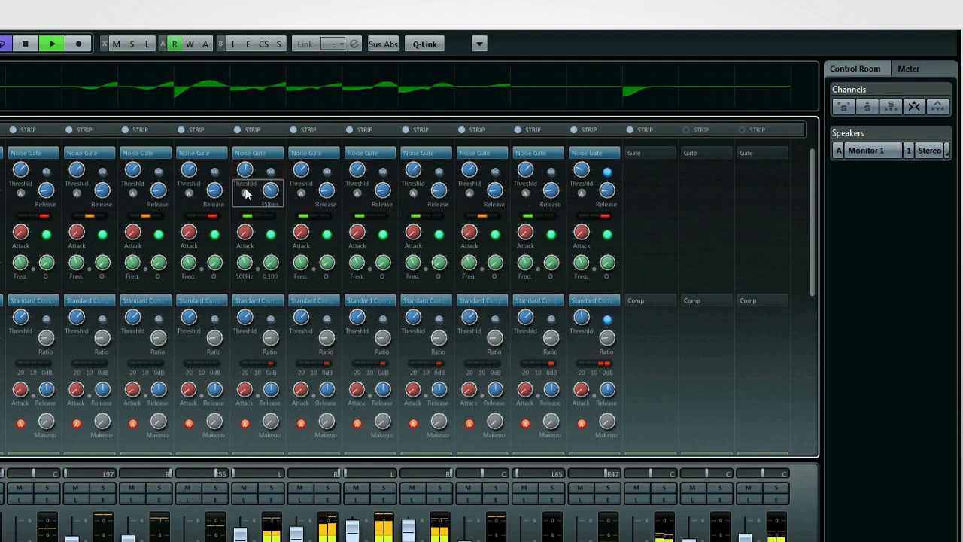
{"action": "left_click_drag", "start_coordinate": [245, 172], "coordinate": [247, 139]}
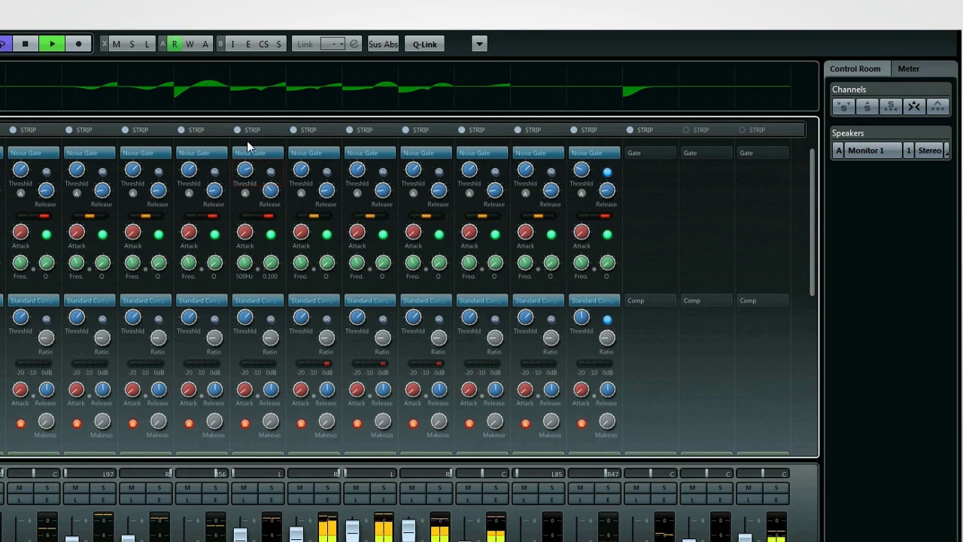
{"action": "left_click_drag", "start_coordinate": [249, 166], "coordinate": [264, 184]}
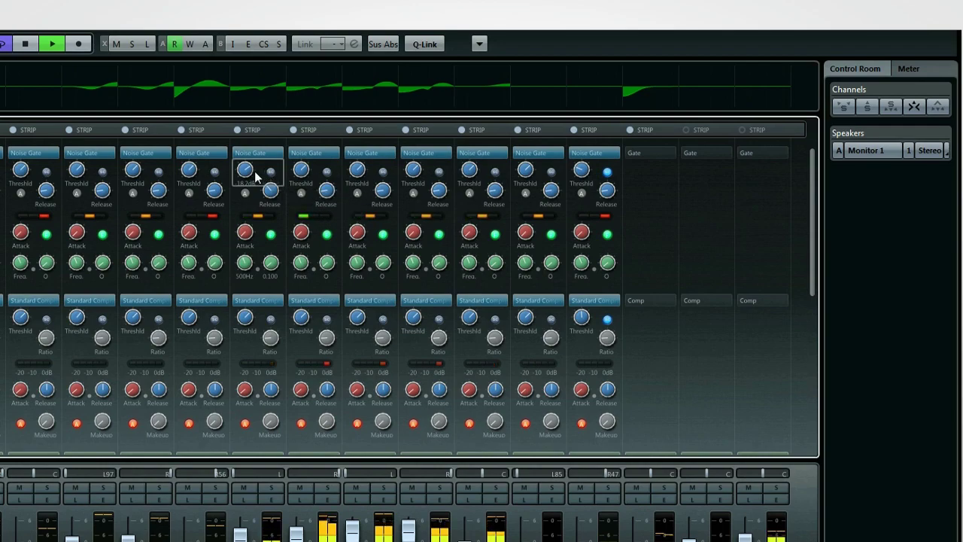
{"action": "left_click_drag", "start_coordinate": [250, 171], "coordinate": [246, 178]}
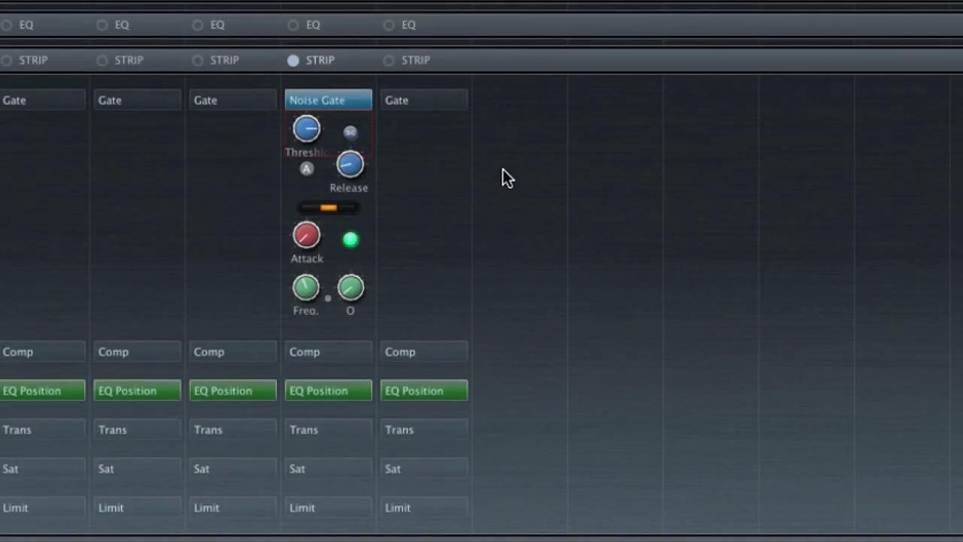
Step: Lower the noise gate's threshold on the gated channel, raise it again, and lengthen the gate's release
{"action": "mouse_move", "coordinate": [297, 135]}
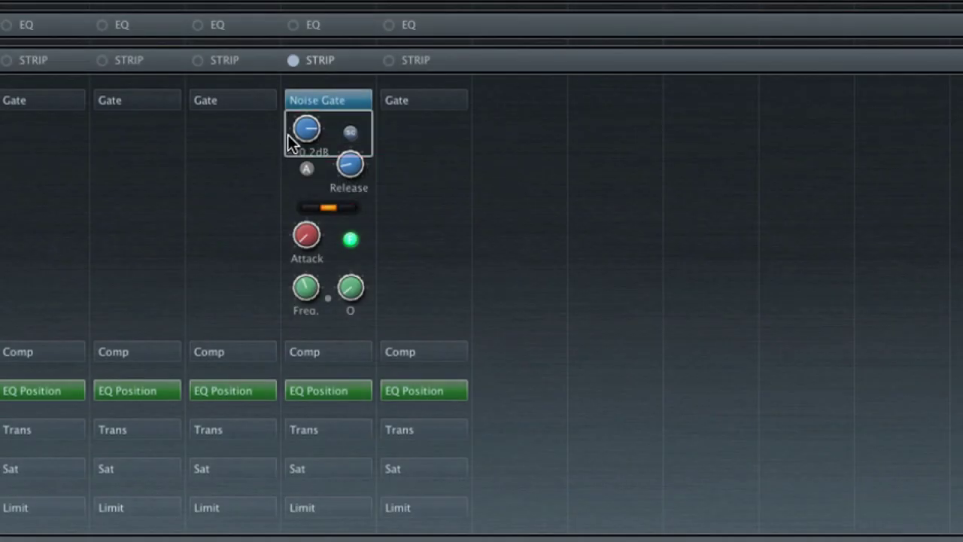
{"action": "left_click_drag", "start_coordinate": [297, 136], "coordinate": [288, 226]}
{"action": "mouse_move", "coordinate": [289, 226]}
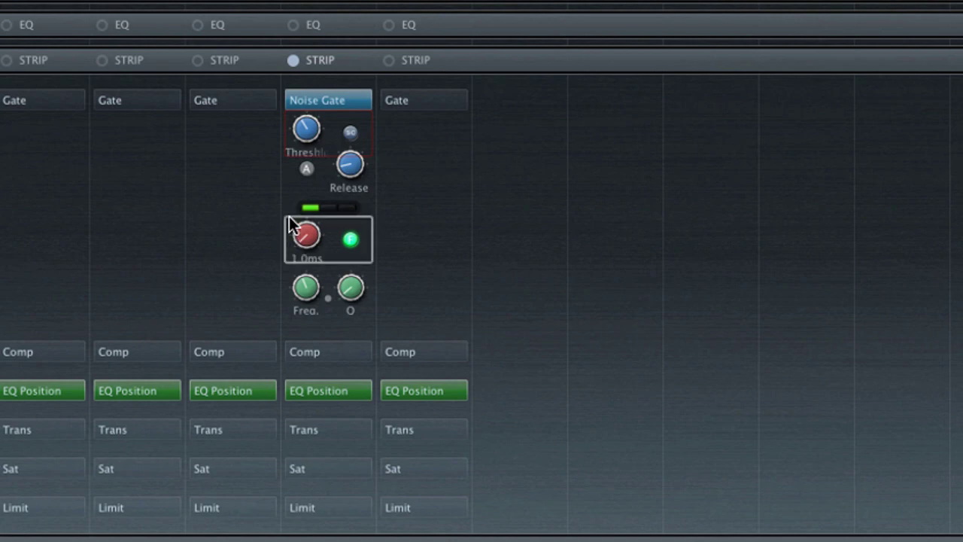
{"action": "mouse_move", "coordinate": [304, 128]}
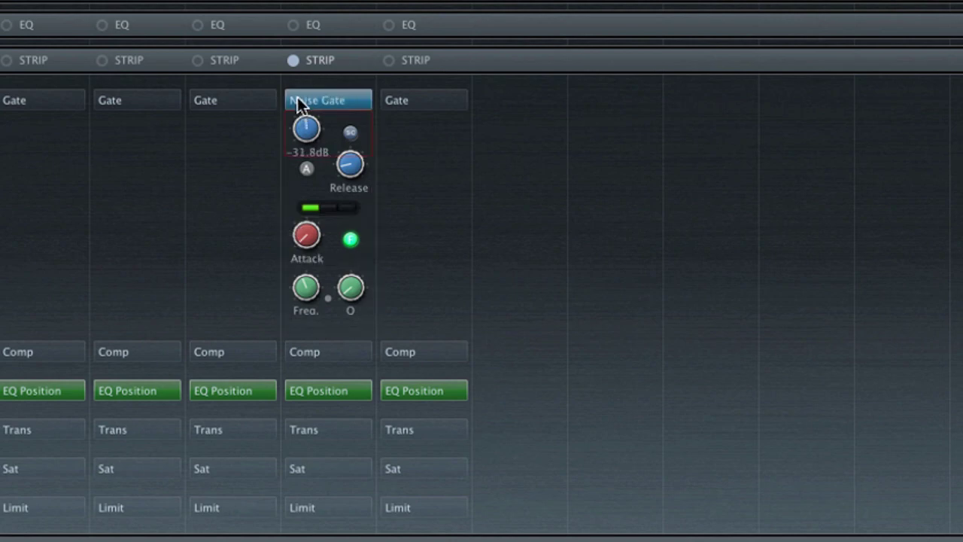
{"action": "left_click_drag", "start_coordinate": [294, 61], "coordinate": [293, 43]}
{"action": "mouse_move", "coordinate": [305, 179]}
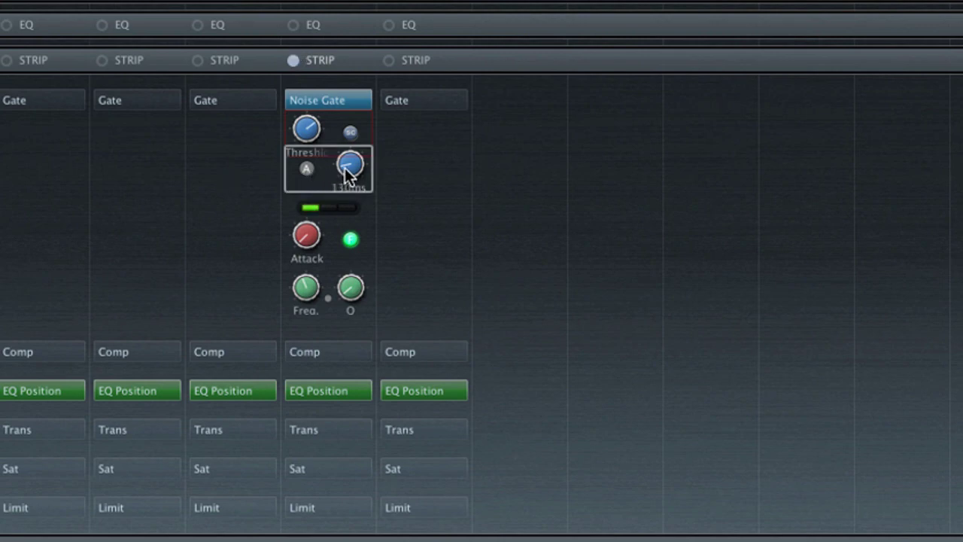
{"action": "left_click_drag", "start_coordinate": [348, 173], "coordinate": [347, 86]}
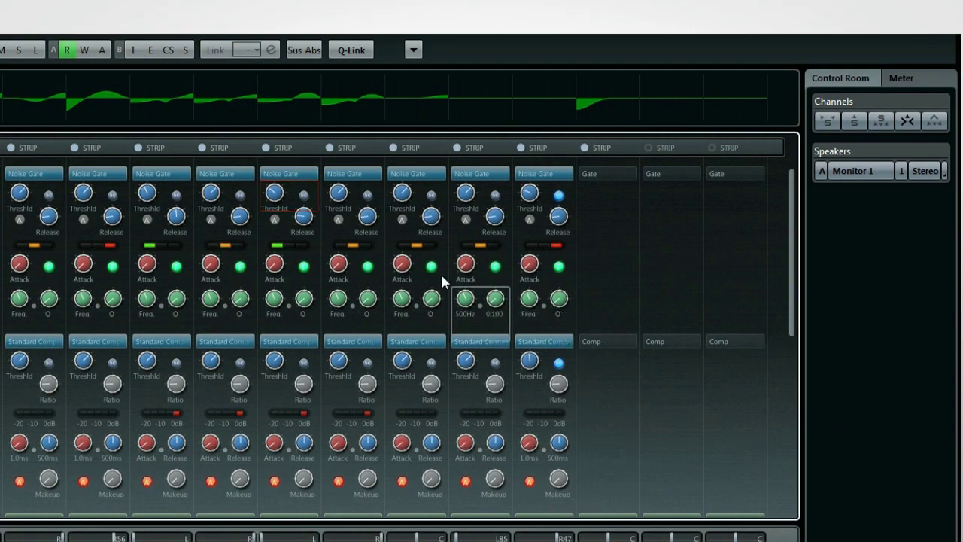
Step: Activate the side-chain on DistGuit4's noise gate and readjust the gate's threshold
{"action": "left_click", "coordinate": [367, 195]}
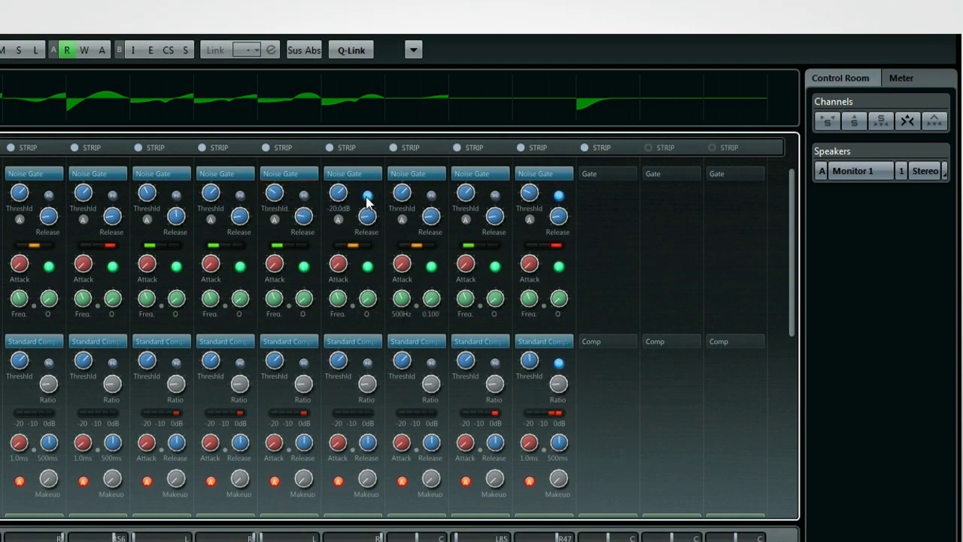
{"action": "left_click_drag", "start_coordinate": [336, 196], "coordinate": [337, 201]}
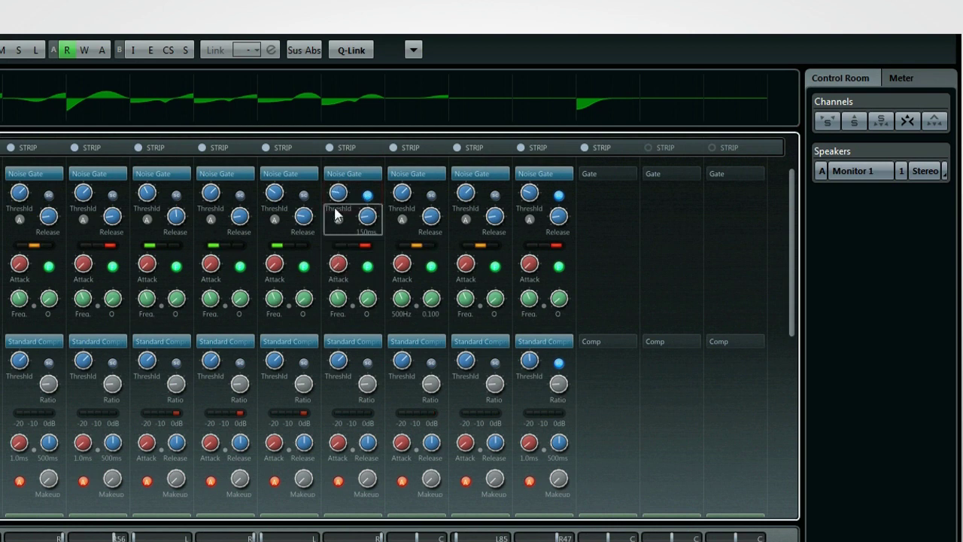
{"action": "left_click_drag", "start_coordinate": [337, 191], "coordinate": [335, 169]}
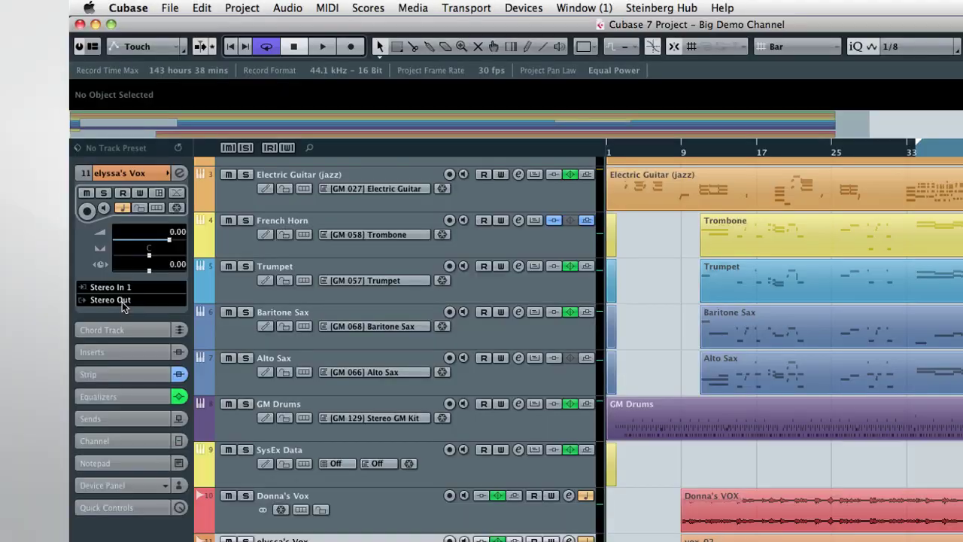
Step: Route the output of track 11 to the side-chain of the Trumpet's Strip 1 Noise Gate
{"action": "left_click", "coordinate": [122, 300]}
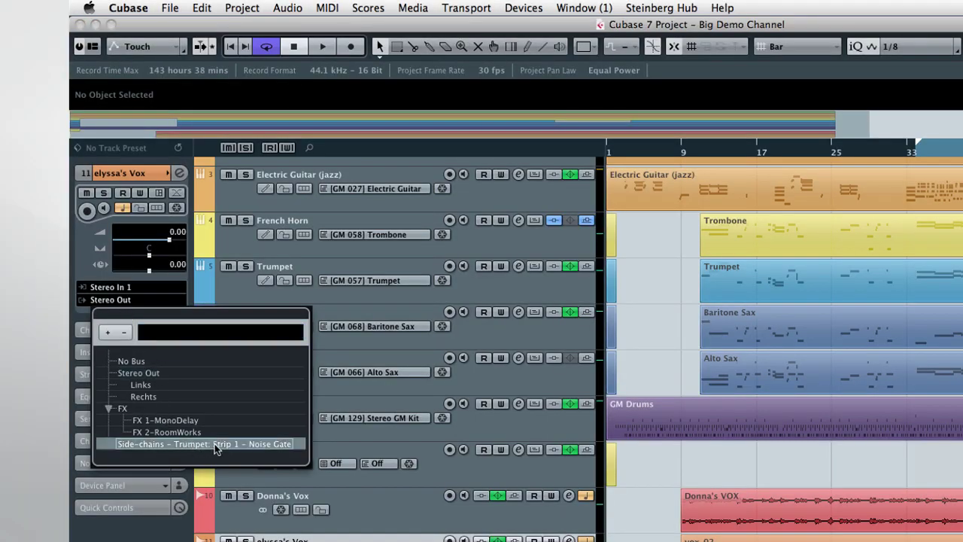
{"action": "left_click", "coordinate": [297, 447]}
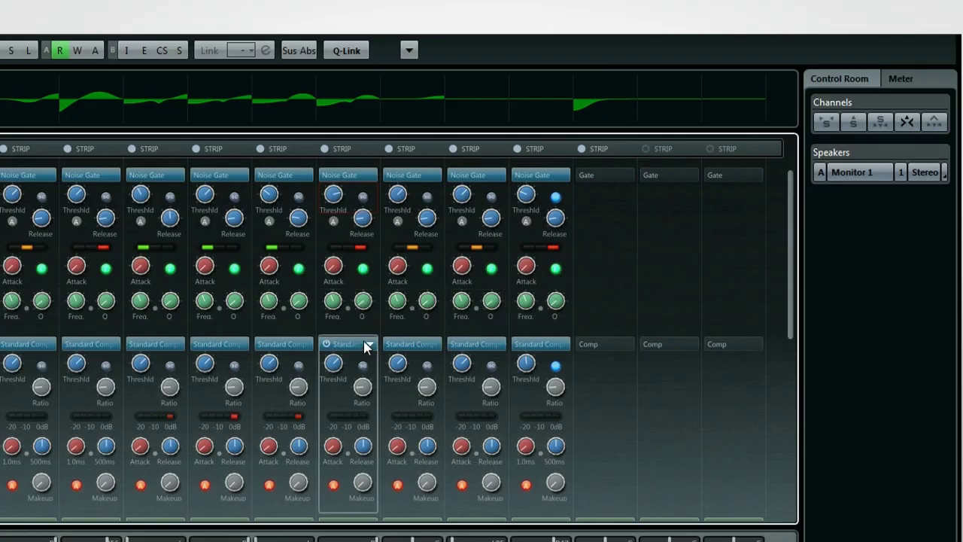
Step: Select Standard Compressor for DistGuit4's strip, adjust its ratio to 3.89:1 and activate its side-chain
{"action": "left_click", "coordinate": [369, 345]}
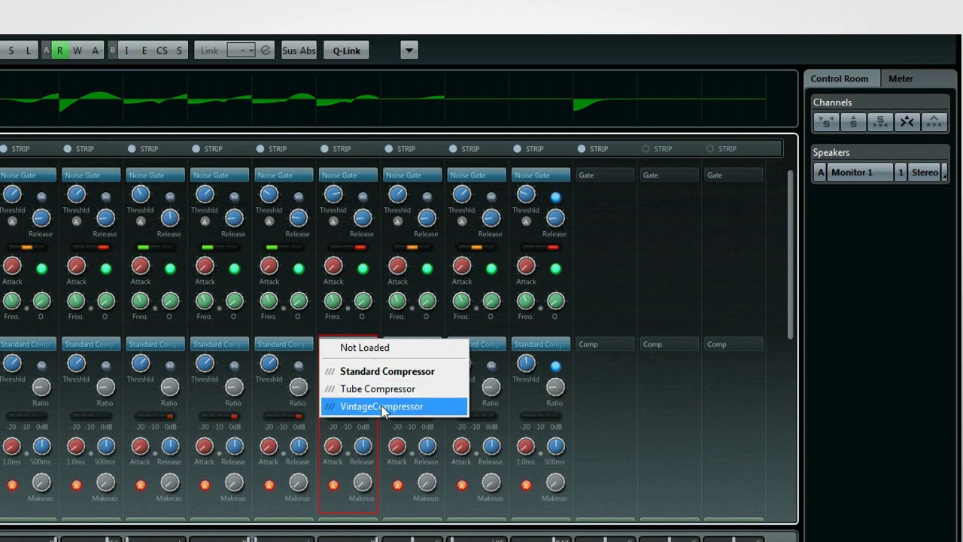
{"action": "left_click", "coordinate": [359, 371]}
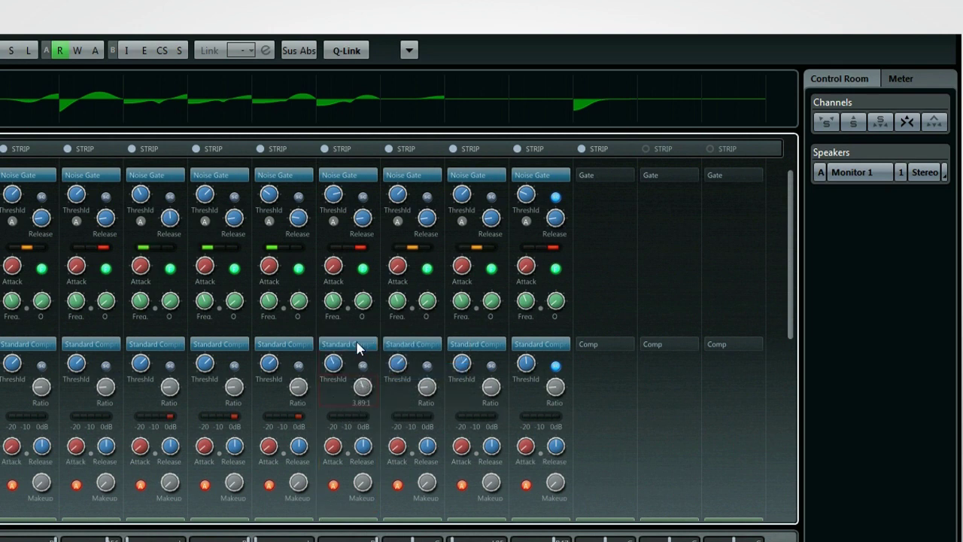
{"action": "left_click", "coordinate": [362, 365]}
Step: Swap DistGuit4's compressor for the Tube Compressor and activate its side-chain
{"action": "left_click", "coordinate": [373, 347]}
{"action": "left_click", "coordinate": [373, 389]}
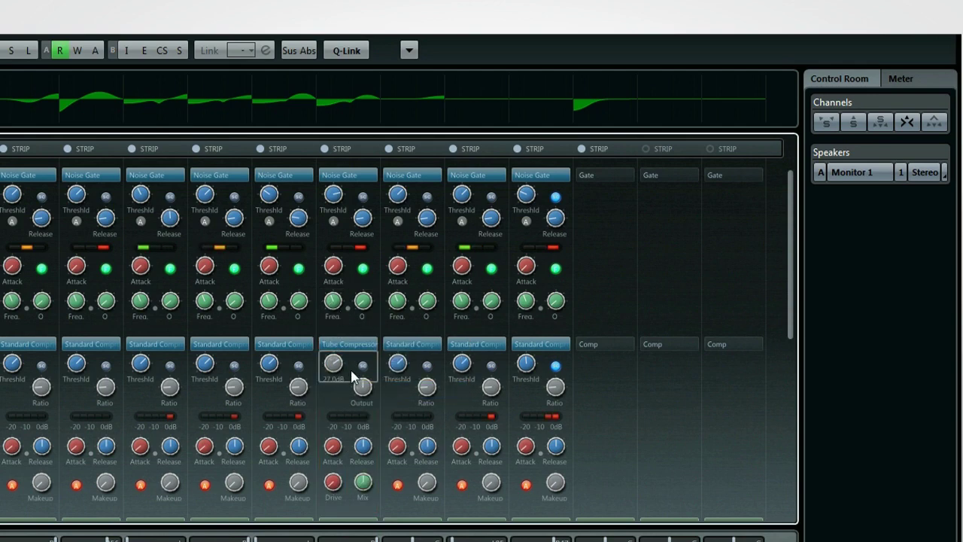
{"action": "left_click", "coordinate": [362, 366]}
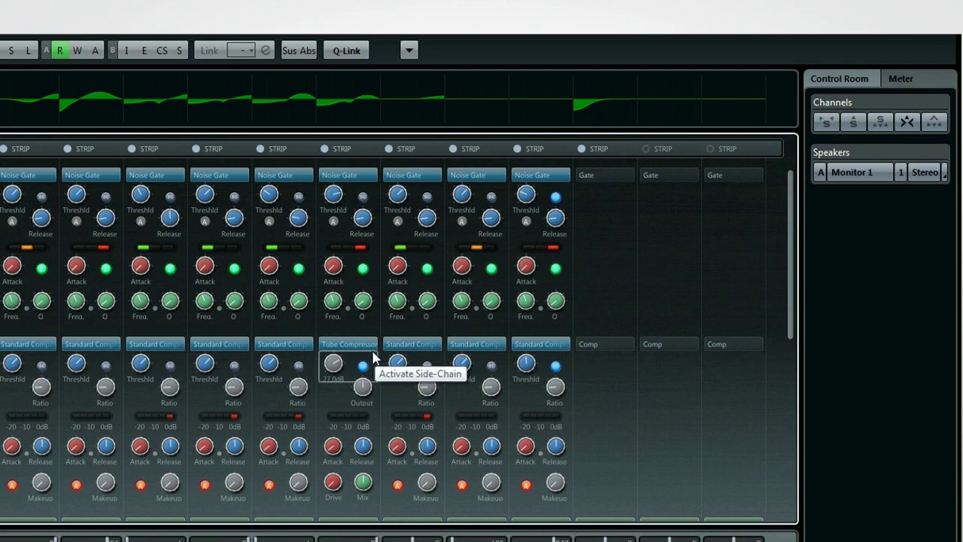
Step: Return DistGuit4's strip to the Standard Compressor, adjust its threshold and ratio, and activate its side-chain
{"action": "left_click", "coordinate": [369, 345]}
{"action": "left_click", "coordinate": [371, 370]}
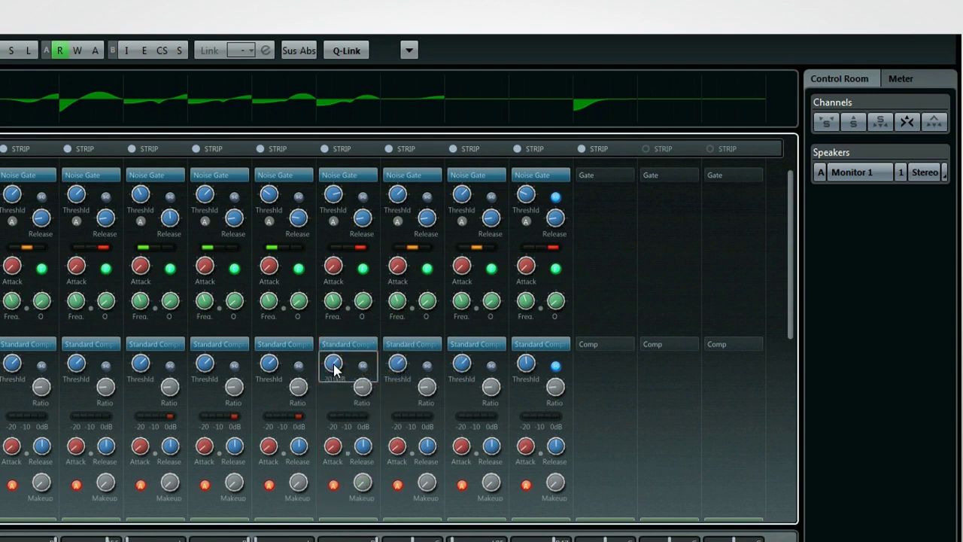
{"action": "left_click_drag", "start_coordinate": [334, 369], "coordinate": [359, 296]}
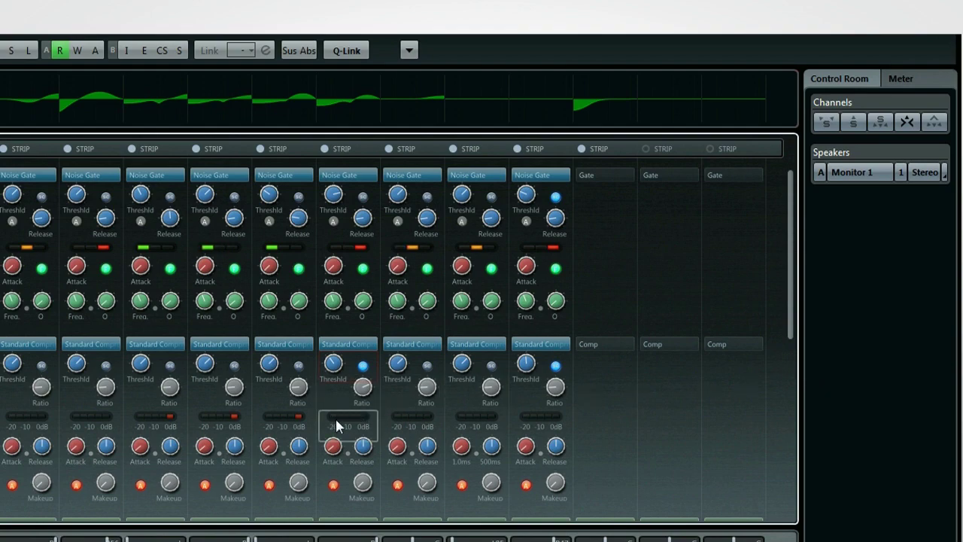
Step: Raise the attack of DistGuit3's EnvelopeShaper, adjust its release and activate its side-chain
{"action": "left_click_drag", "start_coordinate": [791, 334], "coordinate": [790, 439]}
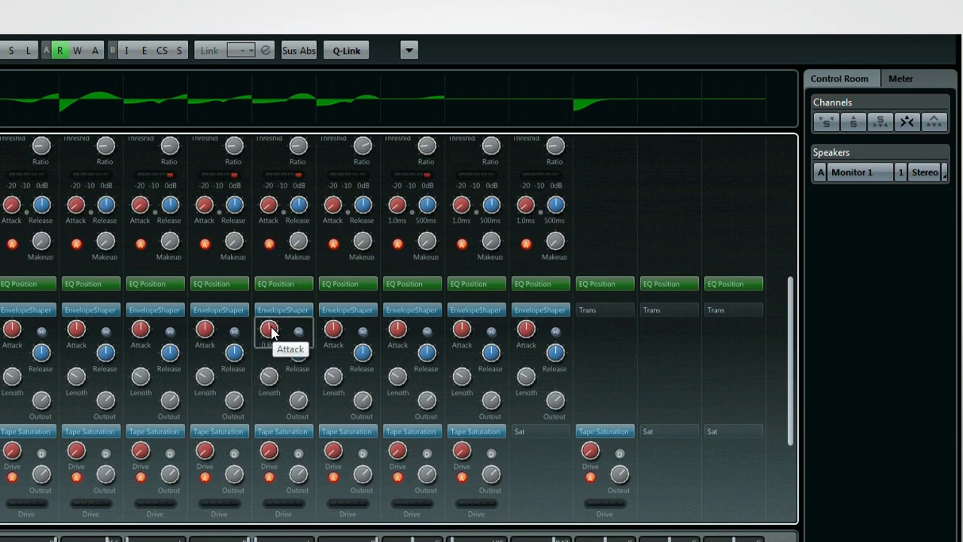
{"action": "left_click_drag", "start_coordinate": [271, 332], "coordinate": [265, 340]}
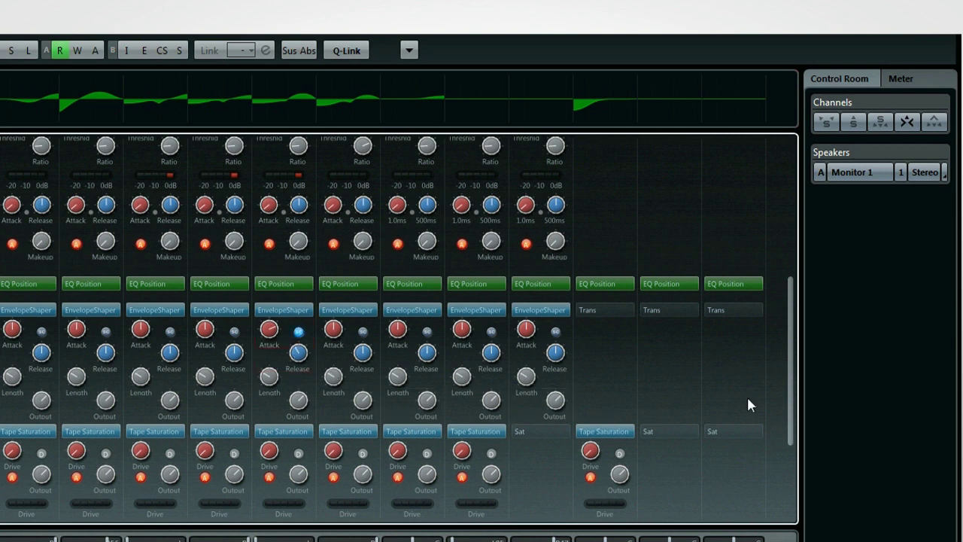
{"action": "left_click_drag", "start_coordinate": [793, 382], "coordinate": [793, 411]}
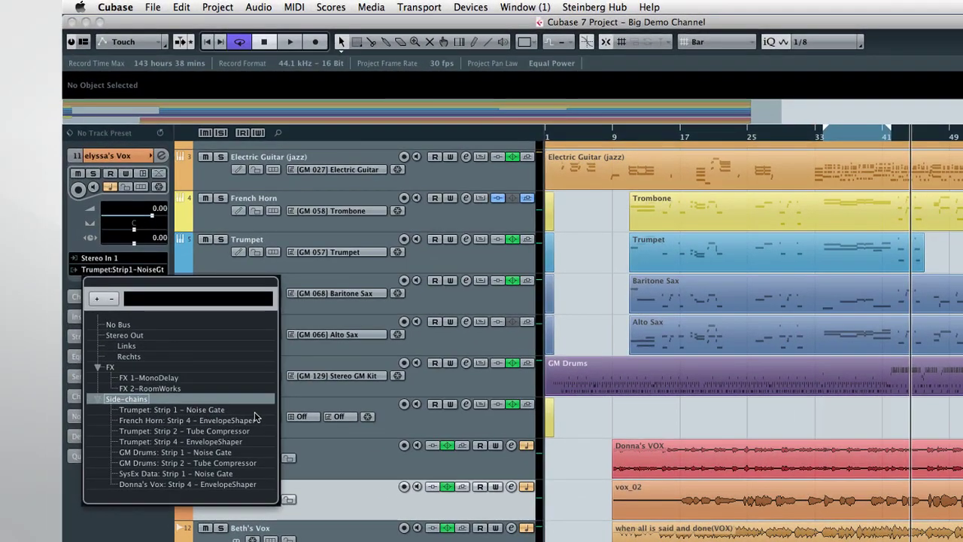
Step: Look through the side-chain destinations available for track 11's output, and leave the routing list by selecting the SysEx Data track
{"action": "key", "text": "Down"}
{"action": "key", "text": "Down"}
{"action": "key", "text": "Down"}
{"action": "key", "text": "Down"}
{"action": "key", "text": "Down"}
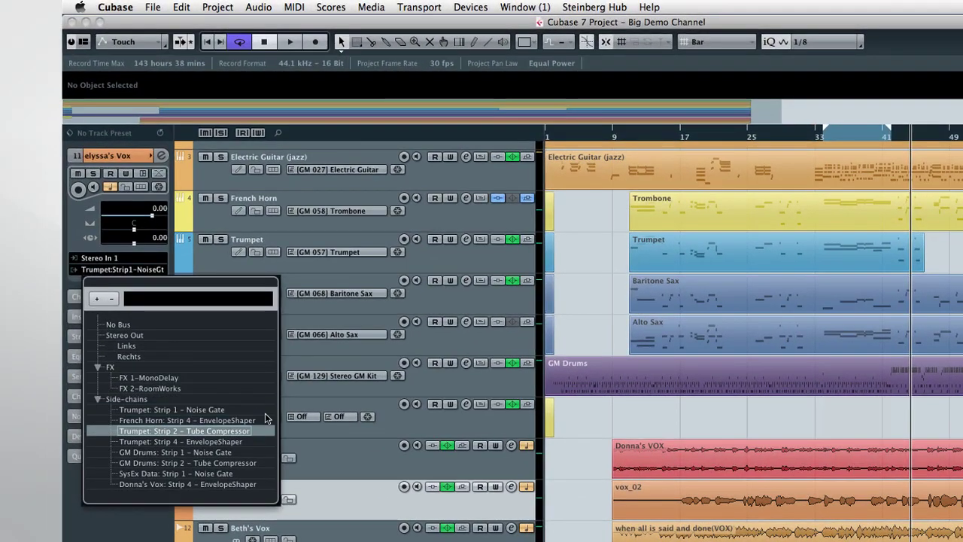
{"action": "key", "text": "Down"}
{"action": "key", "text": "Down"}
{"action": "key", "text": "Down"}
{"action": "key", "text": "Up"}
{"action": "key", "text": "Up"}
{"action": "key", "text": "Up"}
{"action": "key", "text": "Up"}
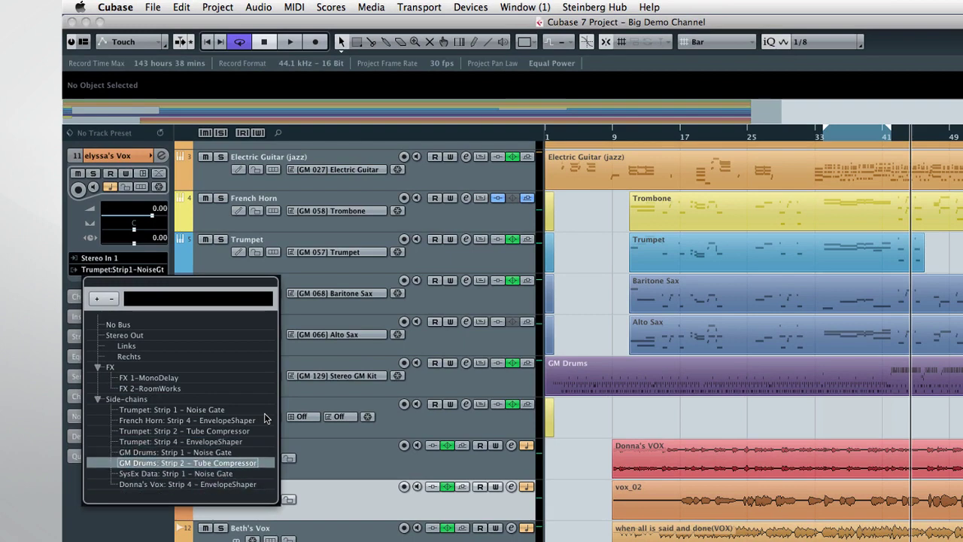
{"action": "key", "text": "Up"}
{"action": "key", "text": "Up"}
{"action": "key", "text": "Up"}
{"action": "key", "text": "Up"}
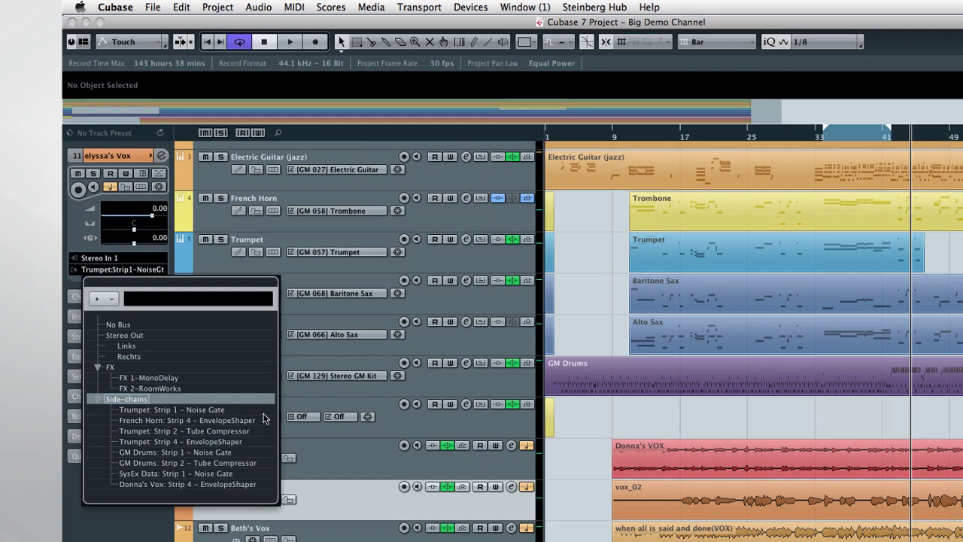
{"action": "left_click", "coordinate": [301, 406]}
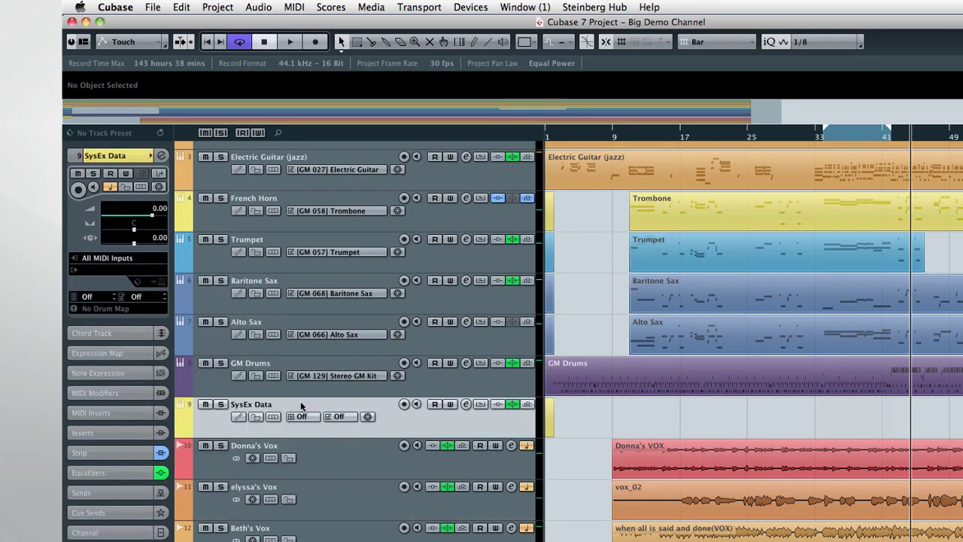
Step: Duplicate vocal track 11 and route the copy's output to the side-chain of the Trumpet track's Noise Gate
{"action": "left_click", "coordinate": [329, 499]}
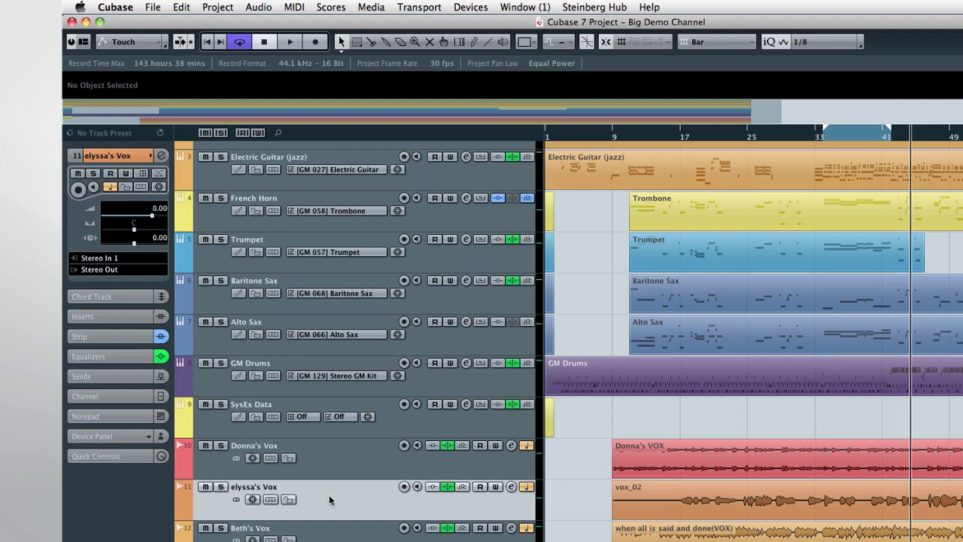
{"action": "right_click", "coordinate": [329, 494]}
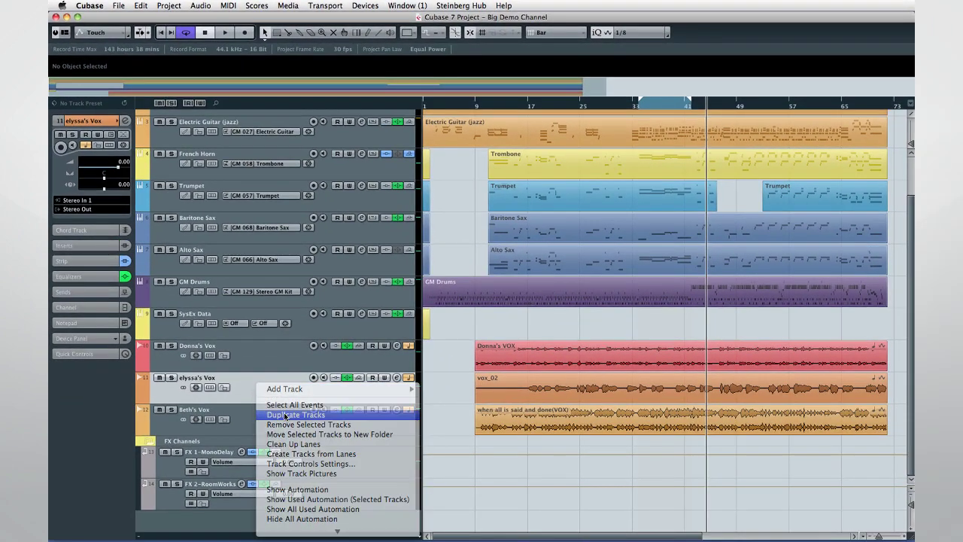
{"action": "left_click", "coordinate": [286, 414]}
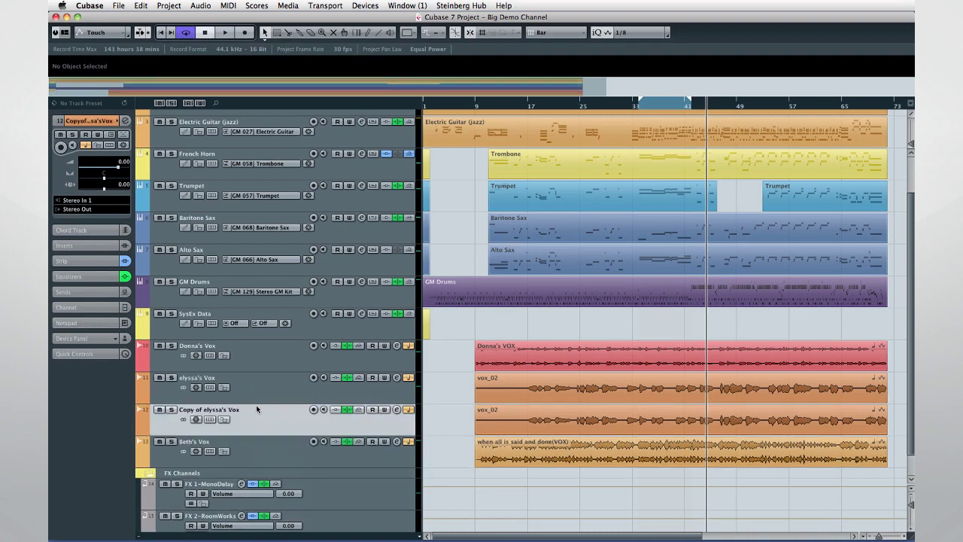
{"action": "left_click", "coordinate": [84, 209]}
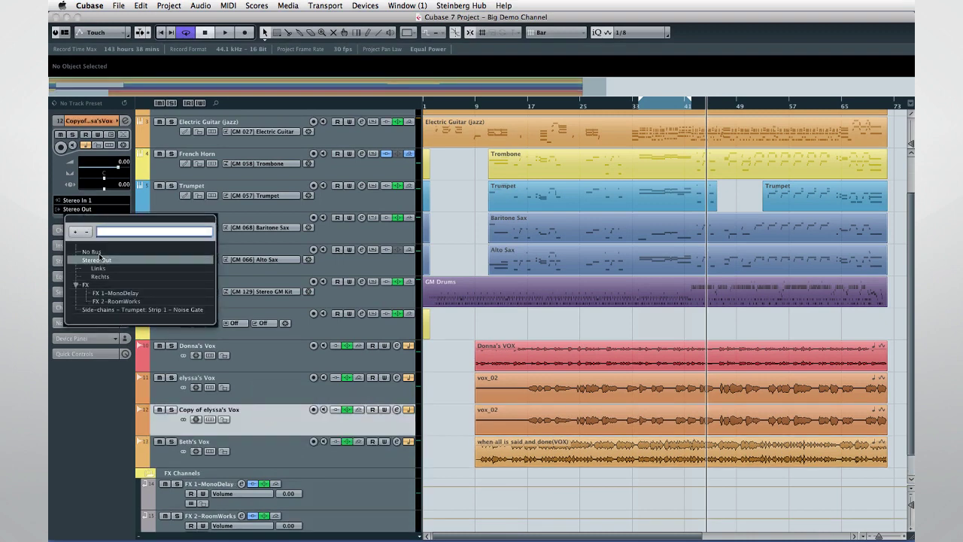
{"action": "left_click", "coordinate": [146, 310]}
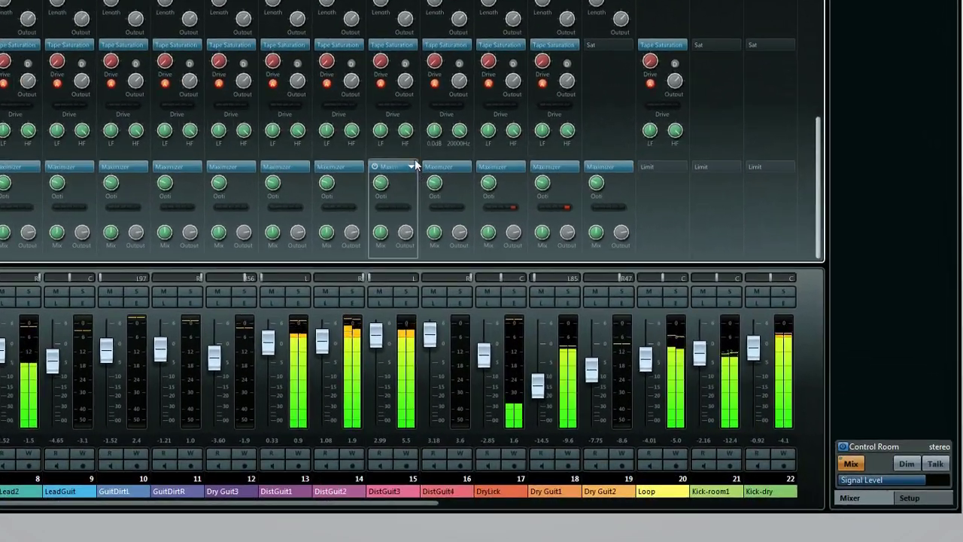
Step: Swap DistGuit3's Tape Saturation for Tube Saturation and raise its drive to about 7.1 dB
{"action": "left_click", "coordinate": [412, 43]}
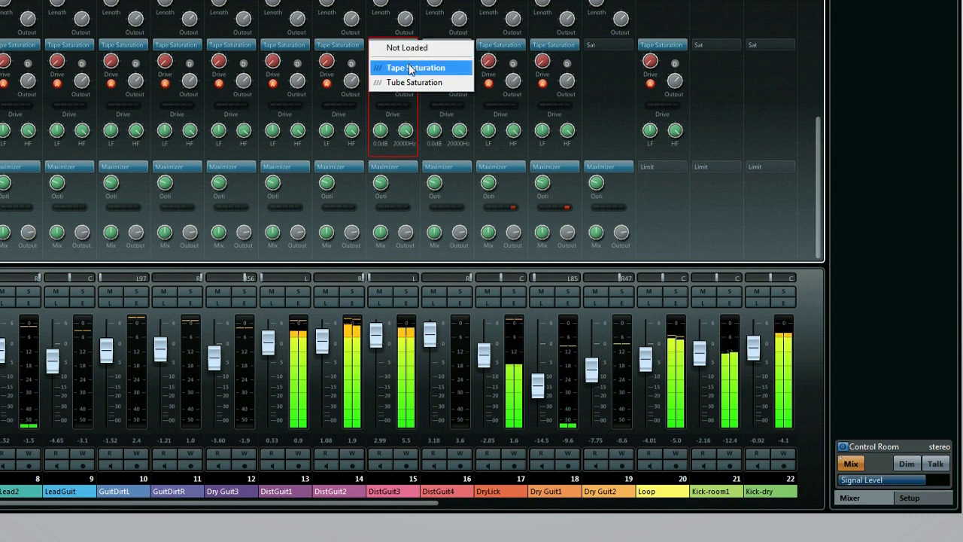
{"action": "left_click", "coordinate": [410, 82]}
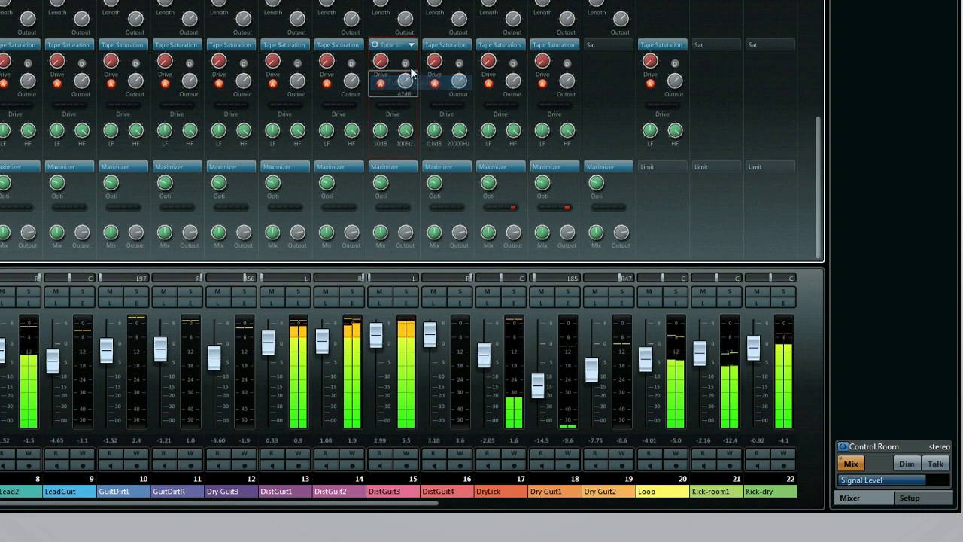
{"action": "left_click_drag", "start_coordinate": [379, 63], "coordinate": [379, 15]}
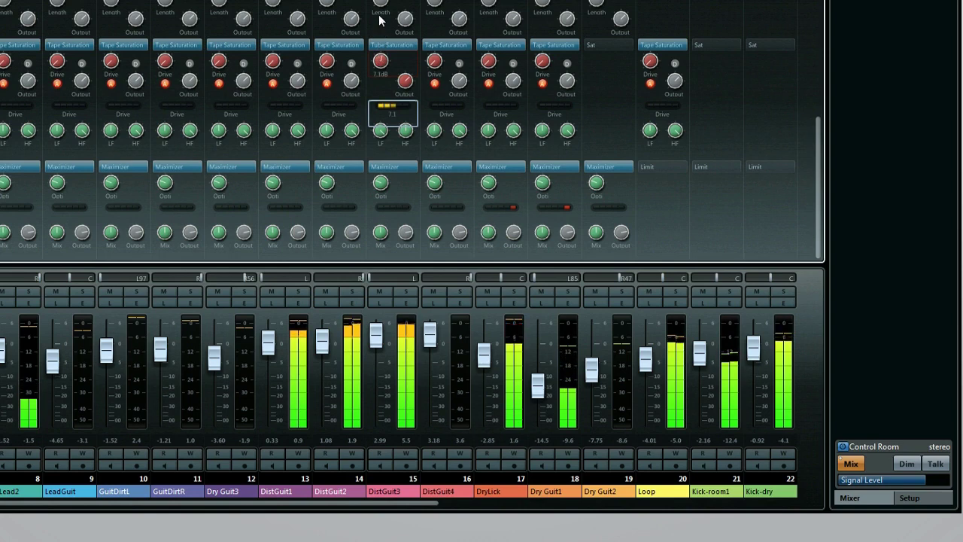
Step: Return DistGuit3's saturation module to Tape Saturation and switch its D option on
{"action": "left_click", "coordinate": [410, 46]}
{"action": "left_click", "coordinate": [403, 68]}
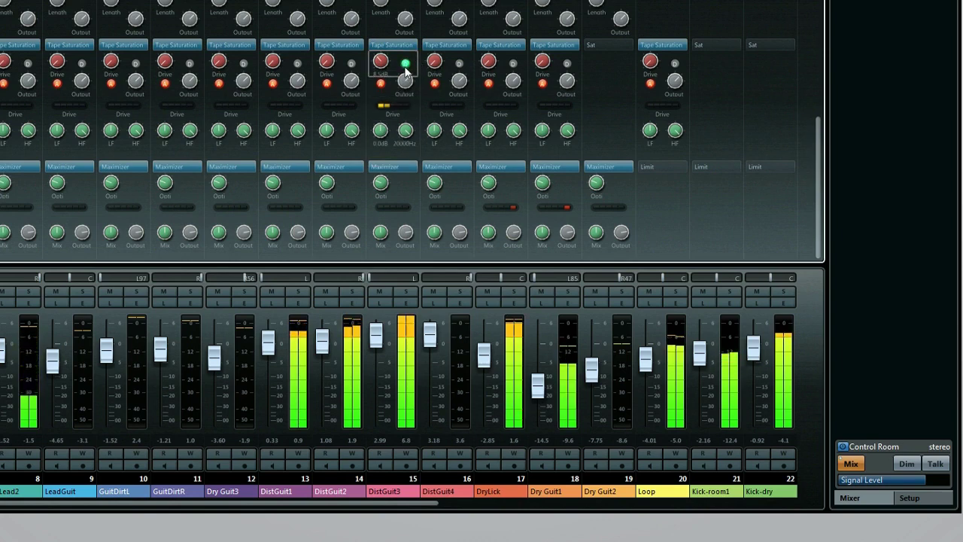
Step: Replace DistGuit3's Maximizer with the Brickwall Limiter and adjust its threshold and release
{"action": "left_click", "coordinate": [410, 168]}
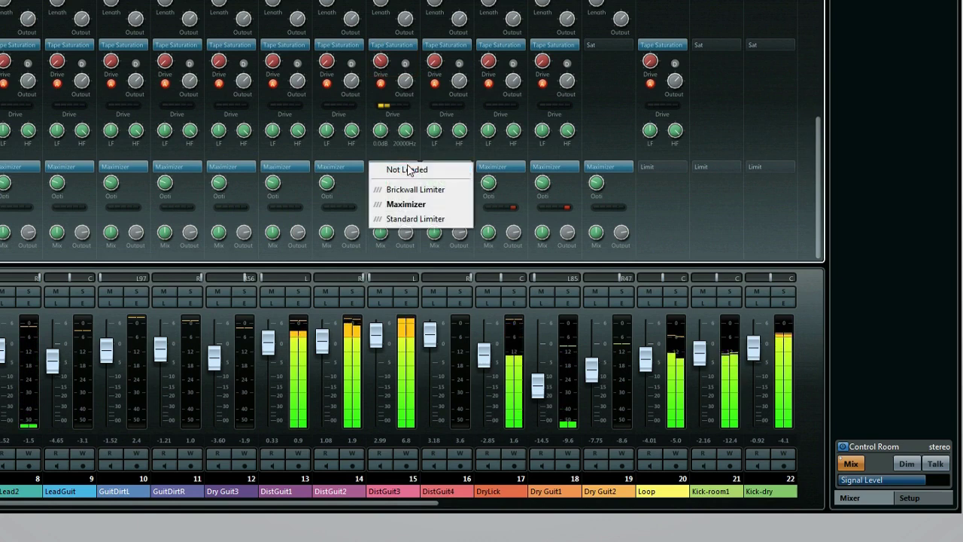
{"action": "left_click", "coordinate": [418, 190]}
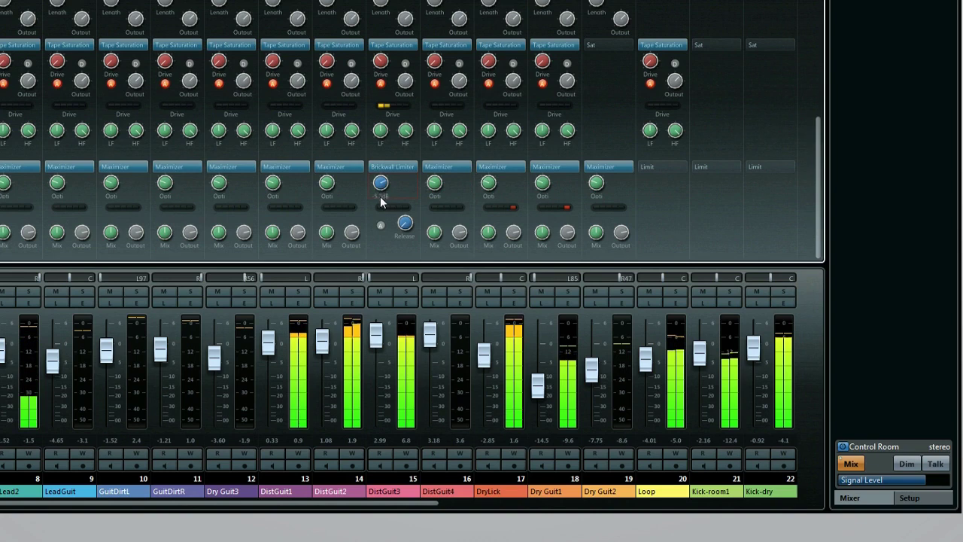
{"action": "left_click_drag", "start_coordinate": [380, 196], "coordinate": [379, 190]}
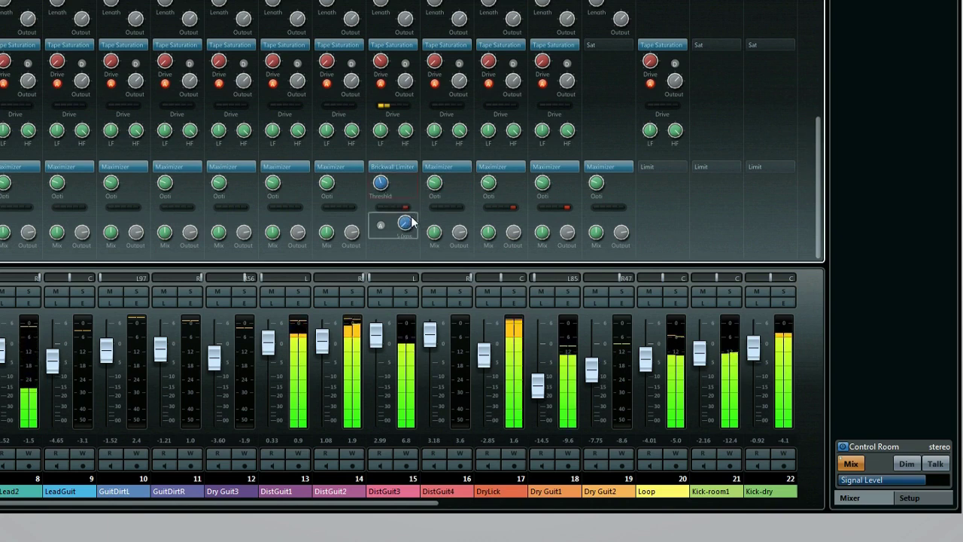
{"action": "left_click_drag", "start_coordinate": [410, 217], "coordinate": [398, 199]}
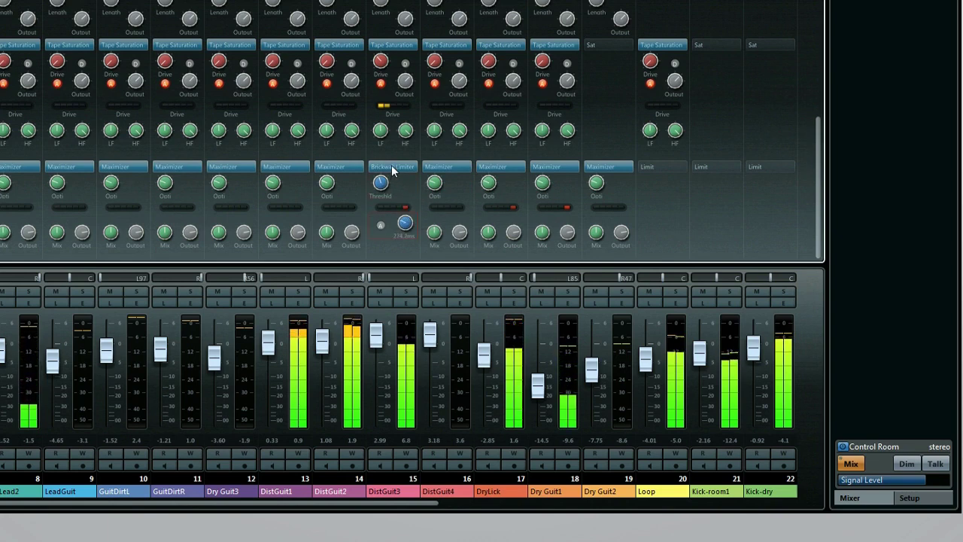
Step: Try the Standard Limiter in DistGuit3's limiter slot and return the slot to the Maximizer
{"action": "left_click", "coordinate": [411, 166]}
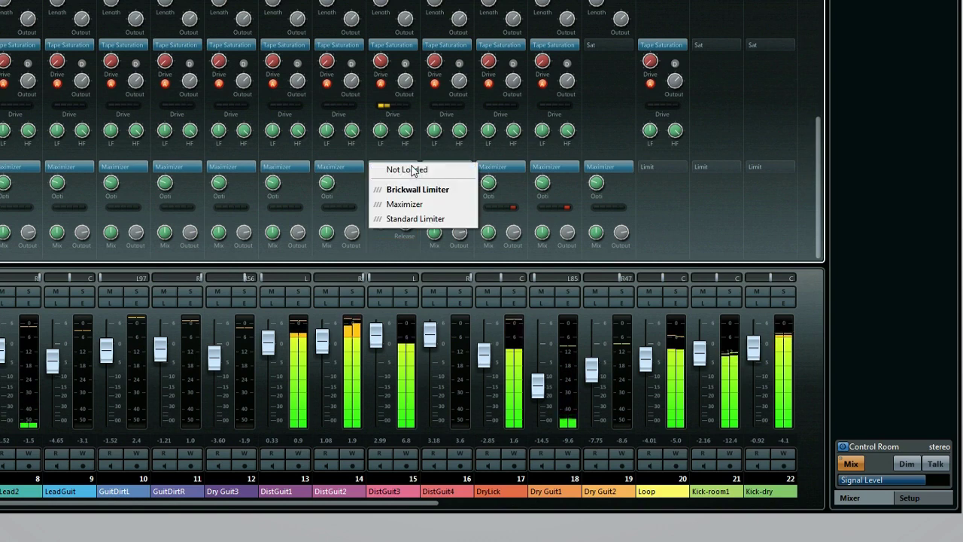
{"action": "left_click", "coordinate": [410, 218]}
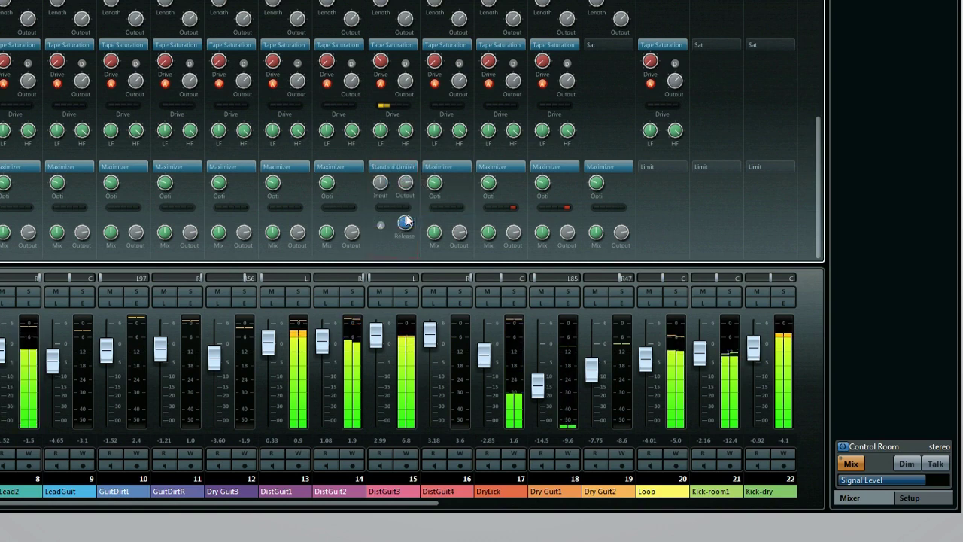
{"action": "left_click", "coordinate": [413, 167]}
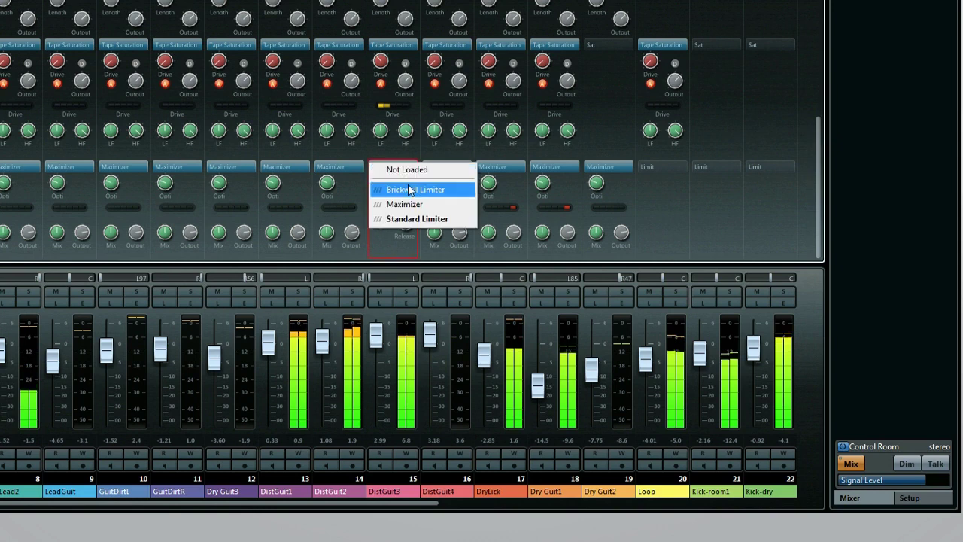
{"action": "left_click", "coordinate": [405, 203]}
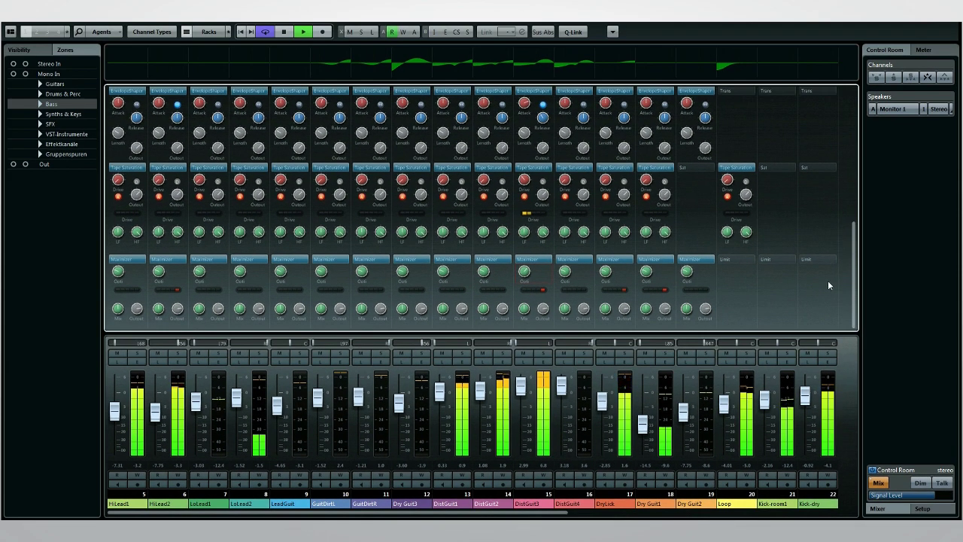
Step: Open the channel strip preset browser for DistGuit3 and look through its guitar and drum presets
{"action": "left_click_drag", "start_coordinate": [853, 272], "coordinate": [853, 130]}
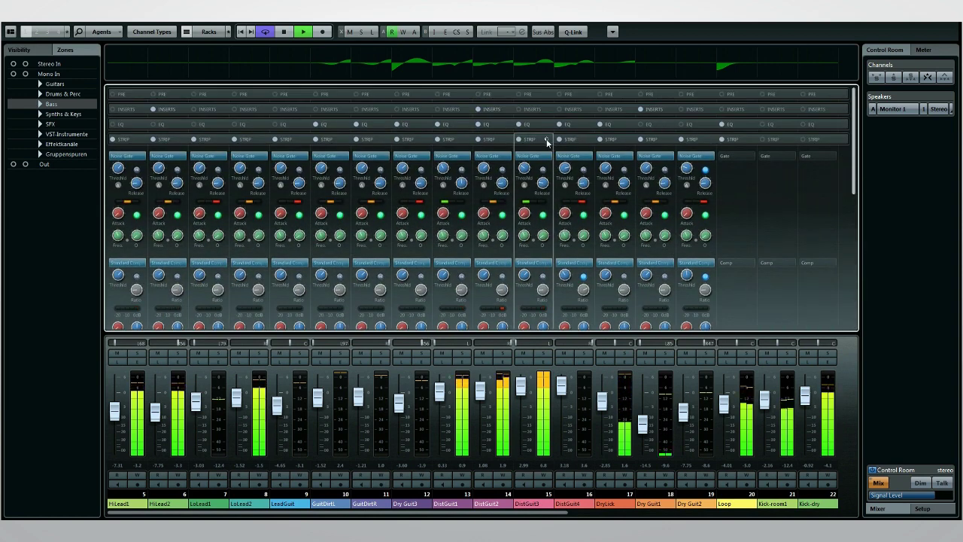
{"action": "left_click", "coordinate": [547, 142]}
{"action": "left_click", "coordinate": [560, 141]}
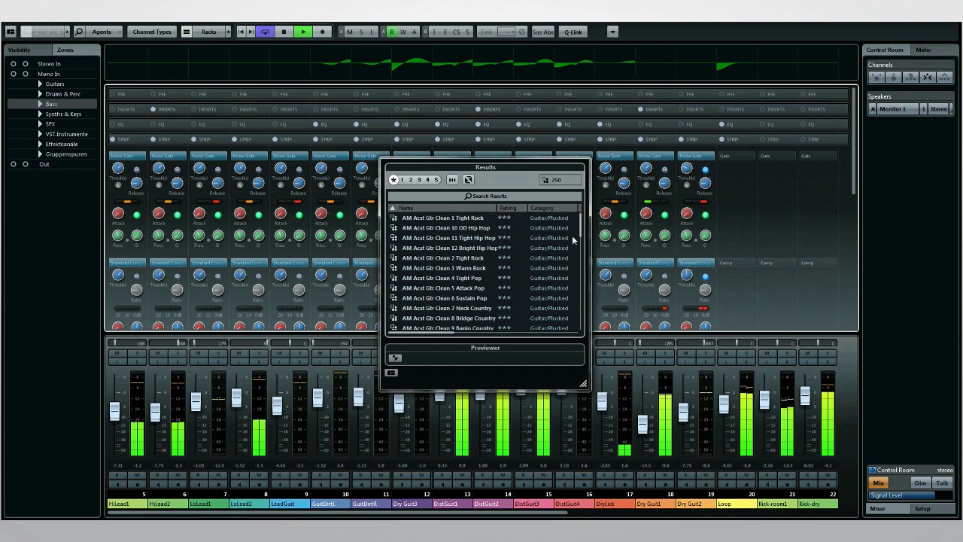
{"action": "left_click_drag", "start_coordinate": [578, 230], "coordinate": [580, 258]}
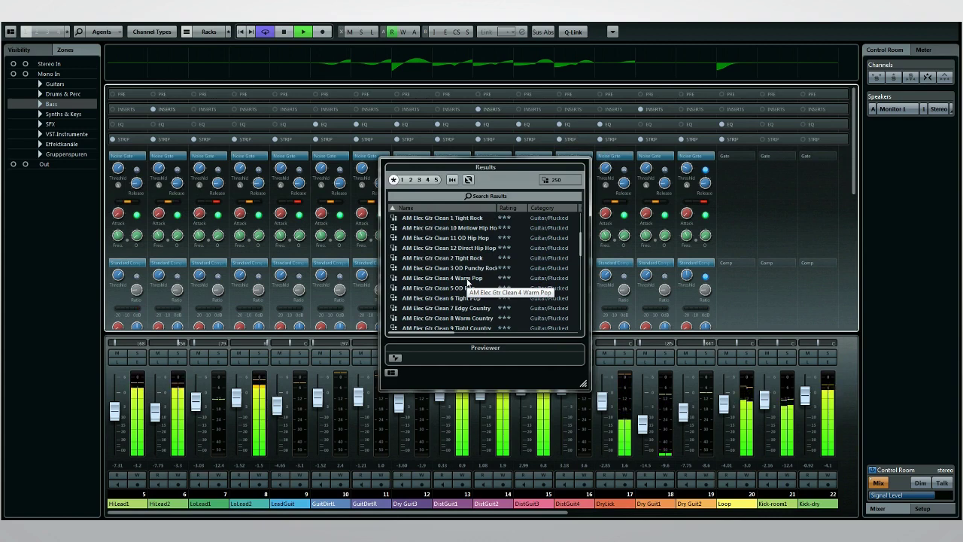
{"action": "left_click_drag", "start_coordinate": [580, 252], "coordinate": [578, 275]}
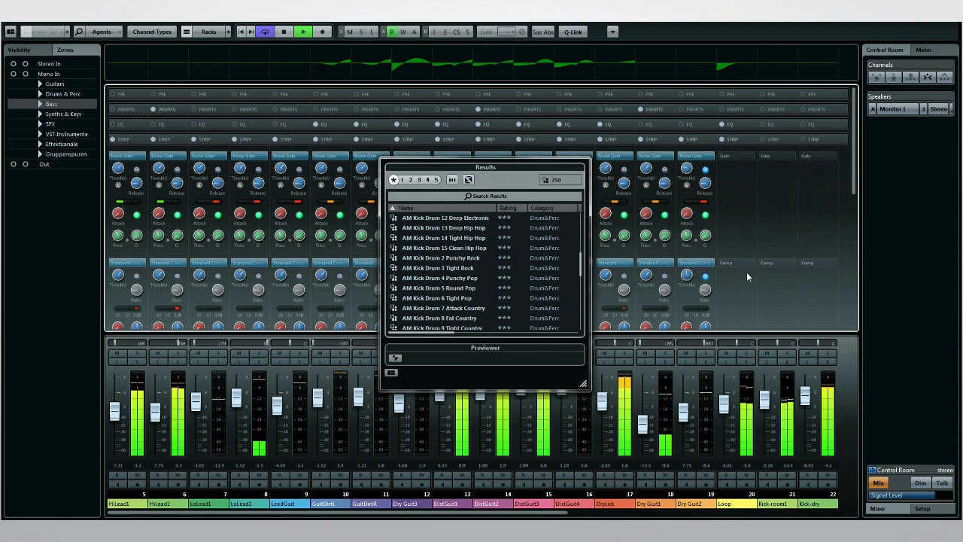